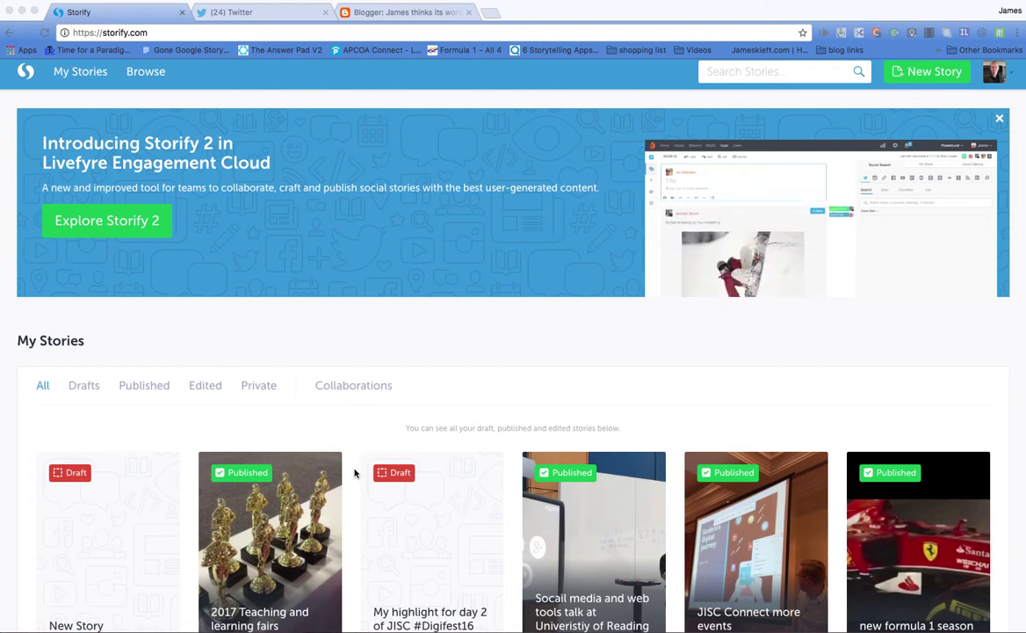
- View the '2017 Teaching and learning fairs' story's tweets and images, then return to My Stories
scroll(355, 474, "down", 2)
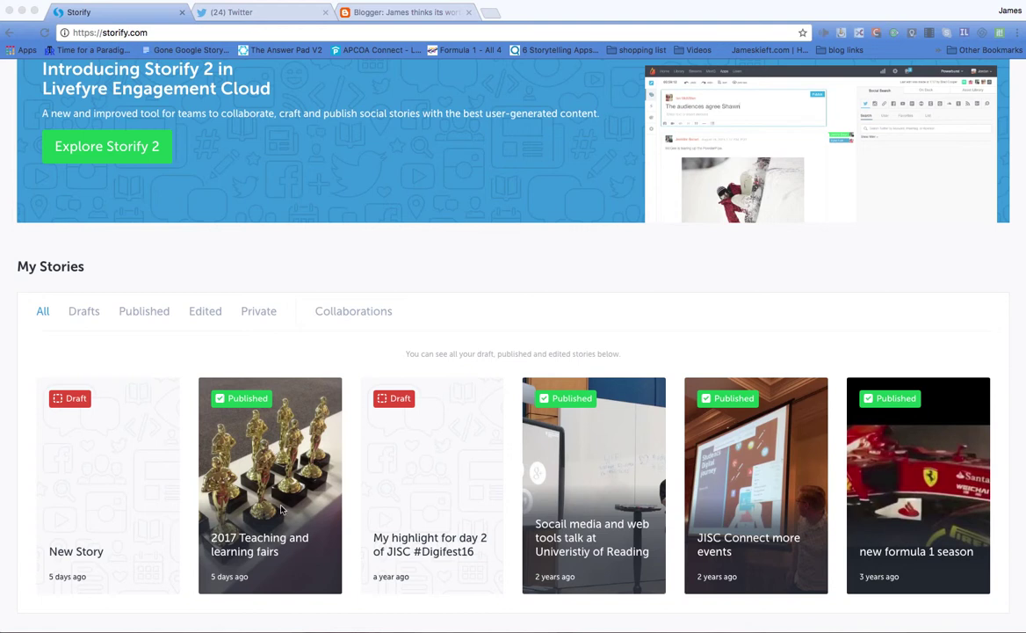
mouse_move(269, 527)
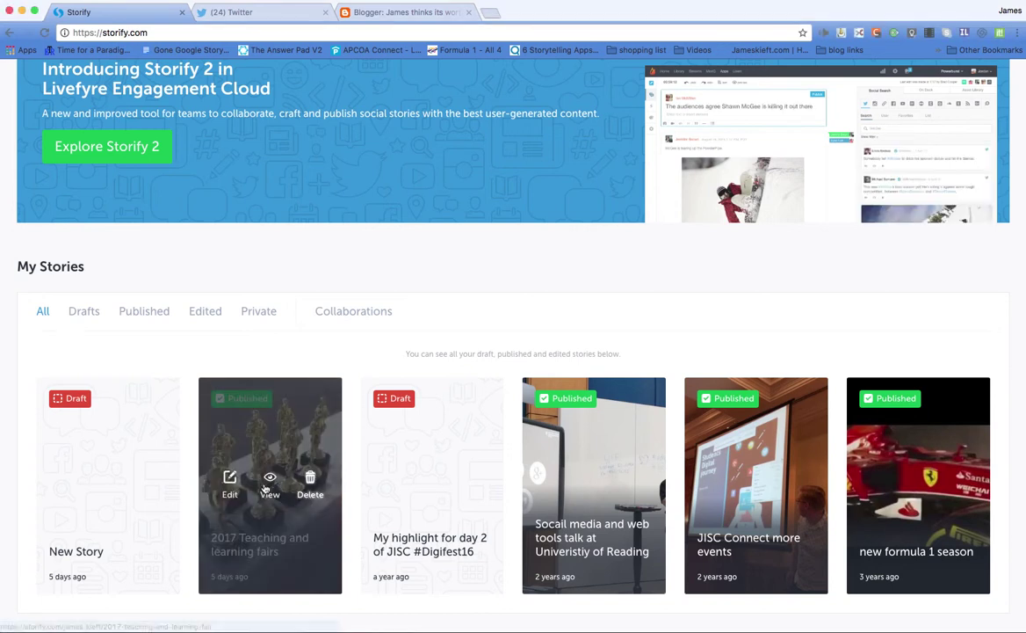
left_click(270, 482)
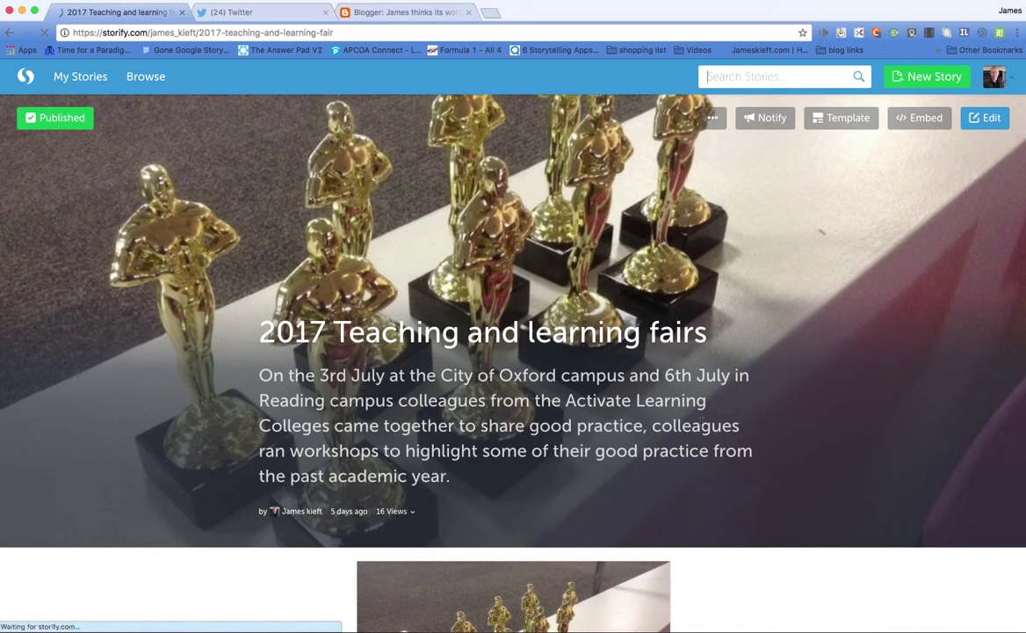
scroll(694, 442, "down", 3)
scroll(695, 441, "down", 5)
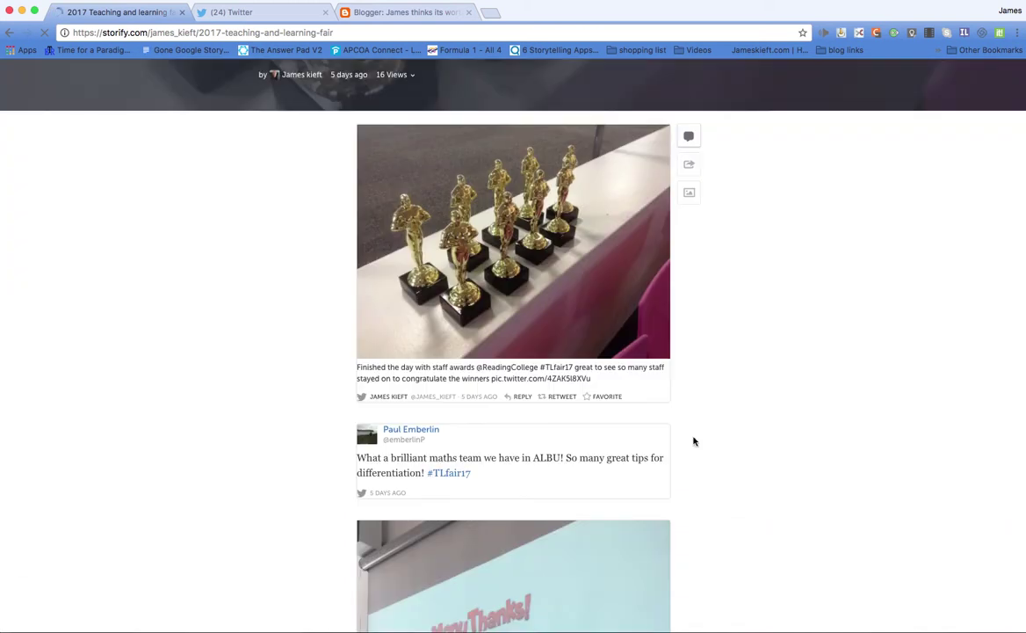
scroll(694, 441, "down", 1)
scroll(694, 441, "down", 1)
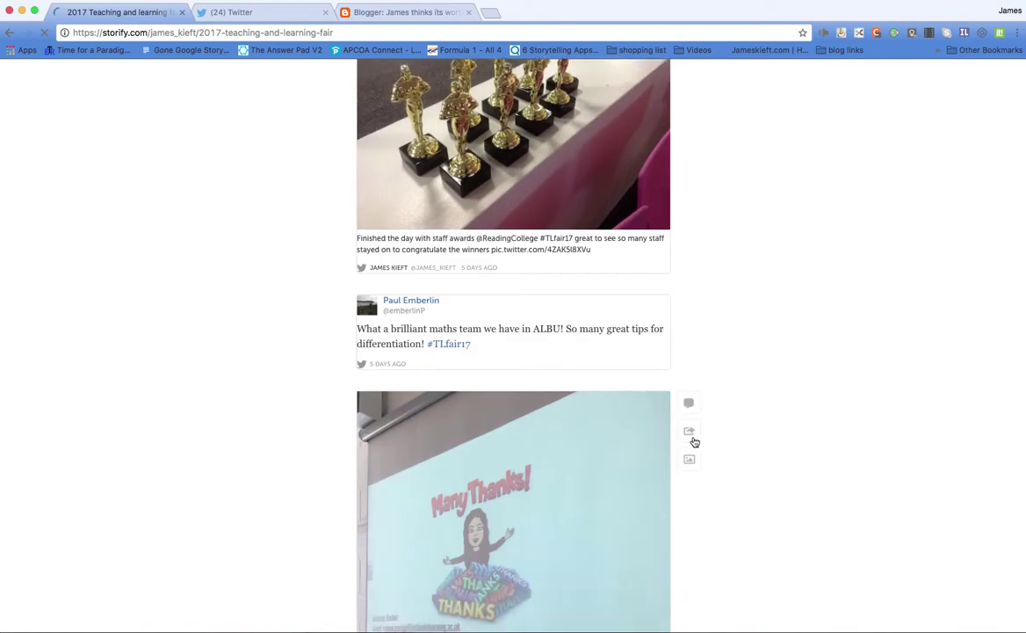
scroll(695, 441, "down", 2)
scroll(694, 441, "down", 1)
scroll(695, 441, "down", 1)
scroll(694, 441, "down", 1)
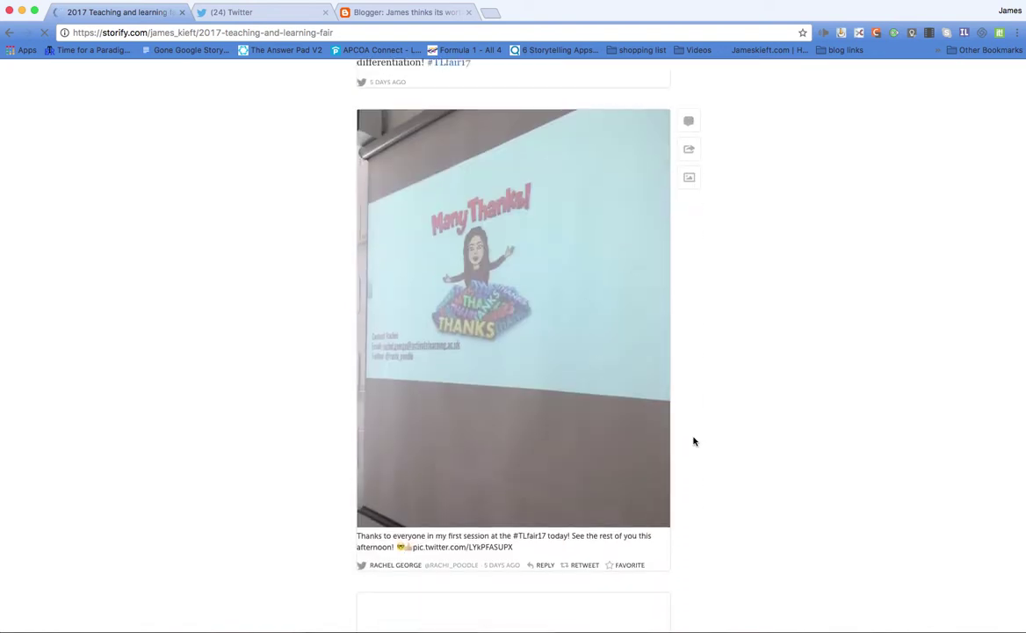
scroll(694, 441, "down", 2)
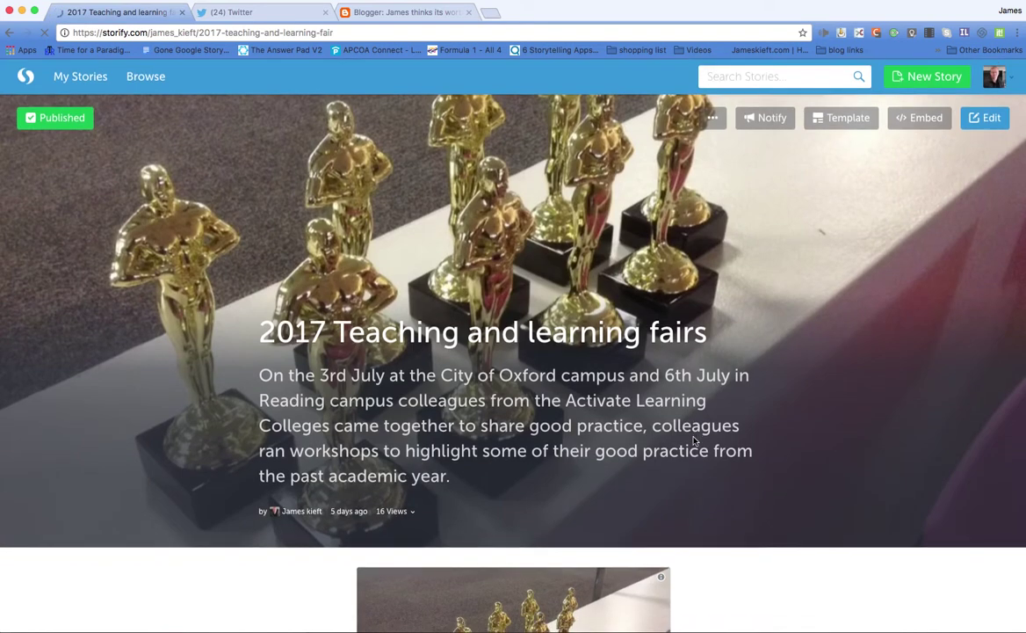
left_click(92, 84)
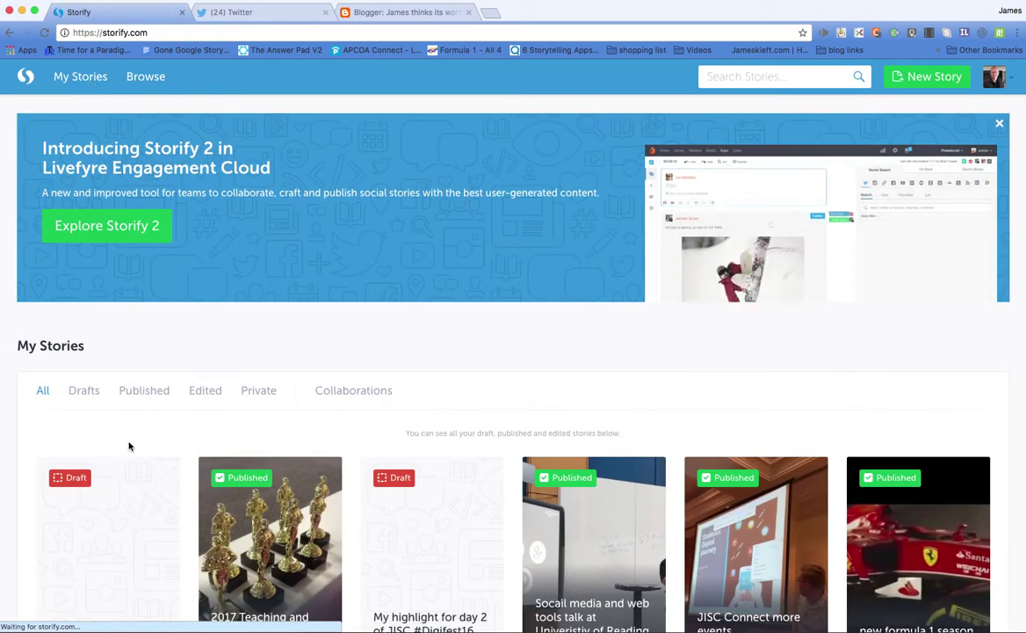
- Start a new blank story draft and put the cursor in its headline field
scroll(128, 447, "down", 3)
scroll(128, 448, "up", 3)
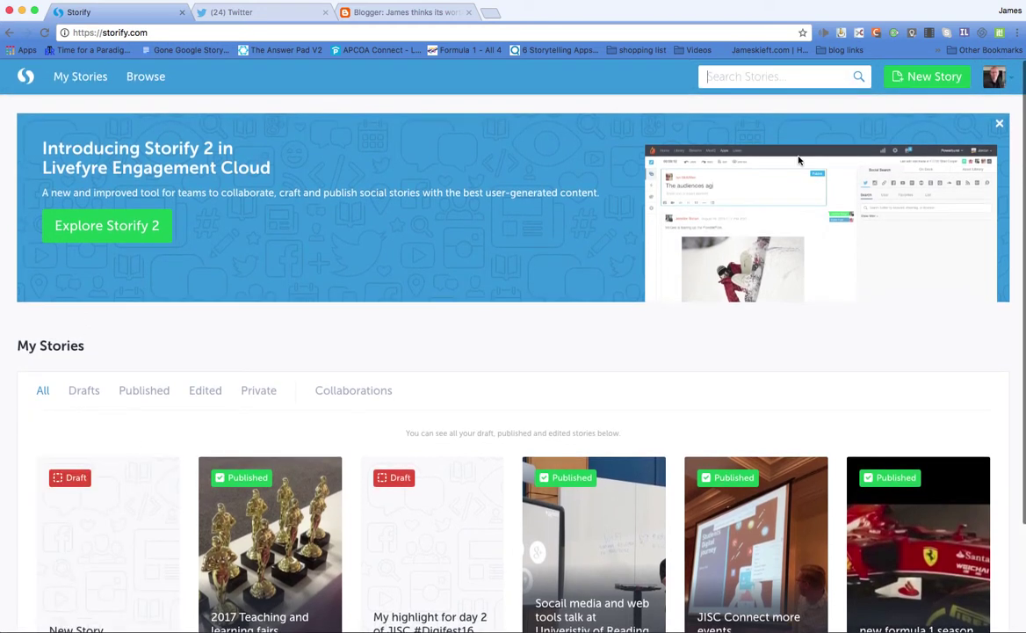
left_click(906, 79)
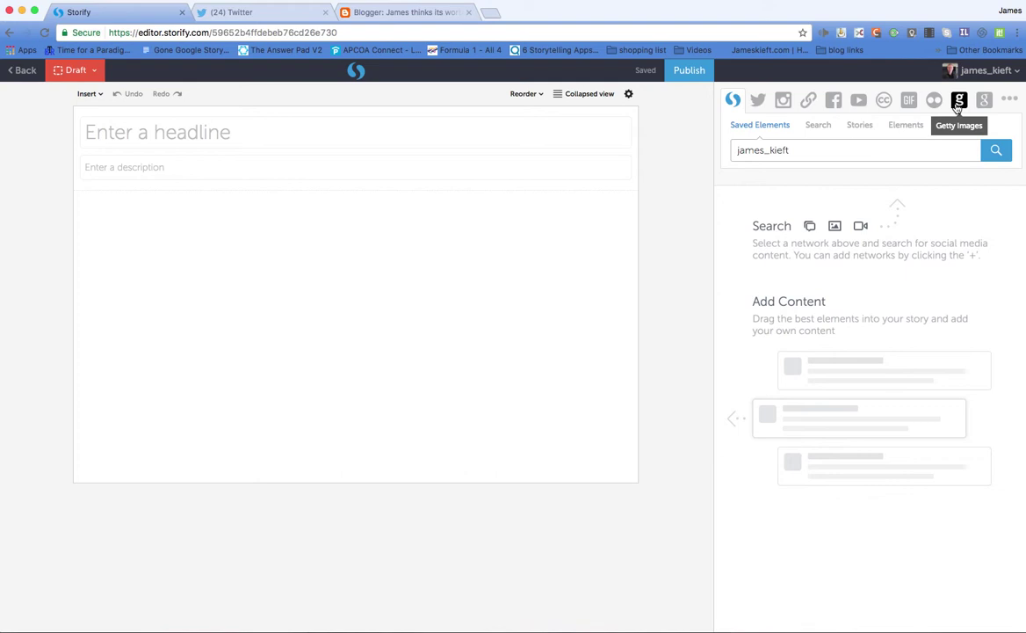
left_click(208, 131)
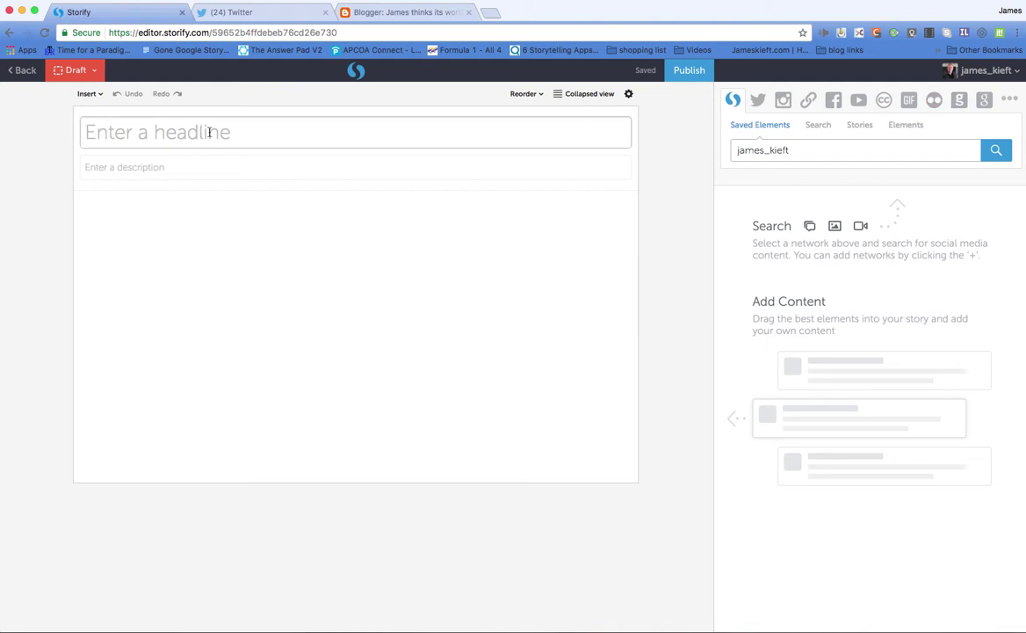
- Title the draft 'ukfechat from Thursday', changing the leading capital U to lowercase
type("Uk")
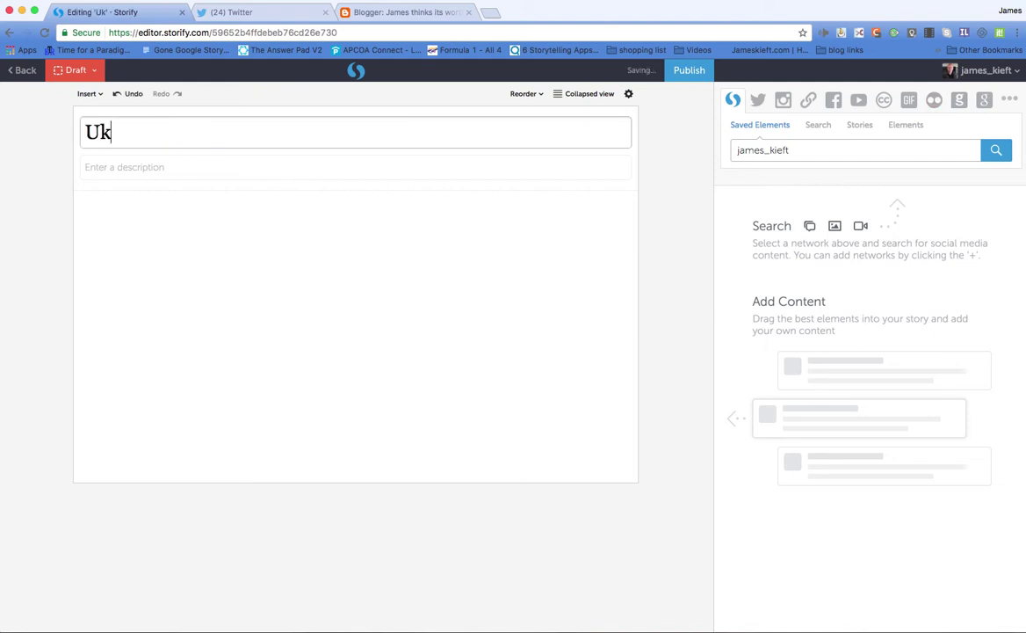
type("fe")
type("chat")
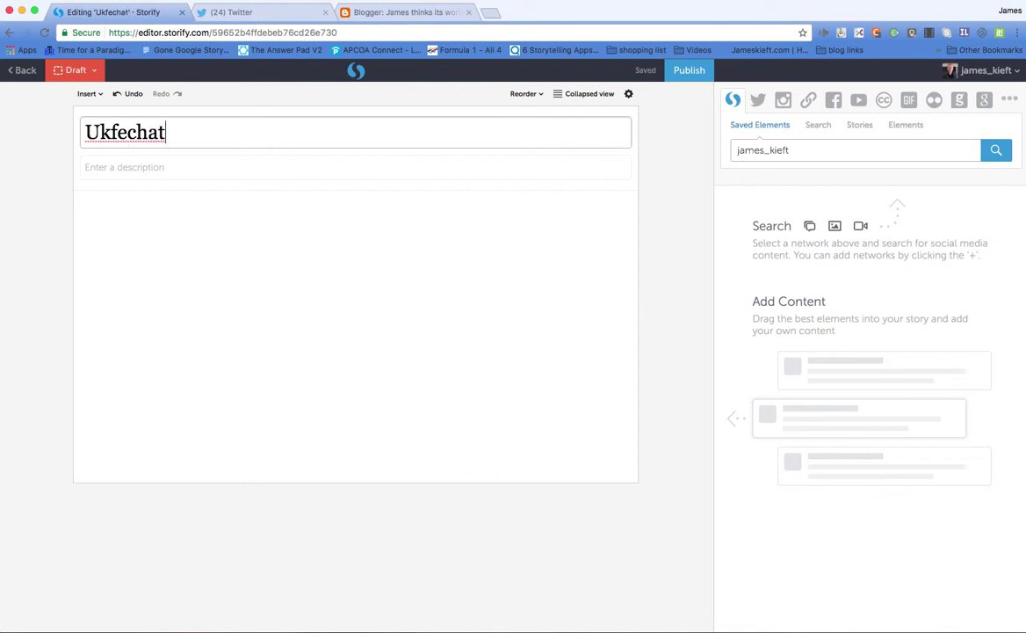
type(" fr")
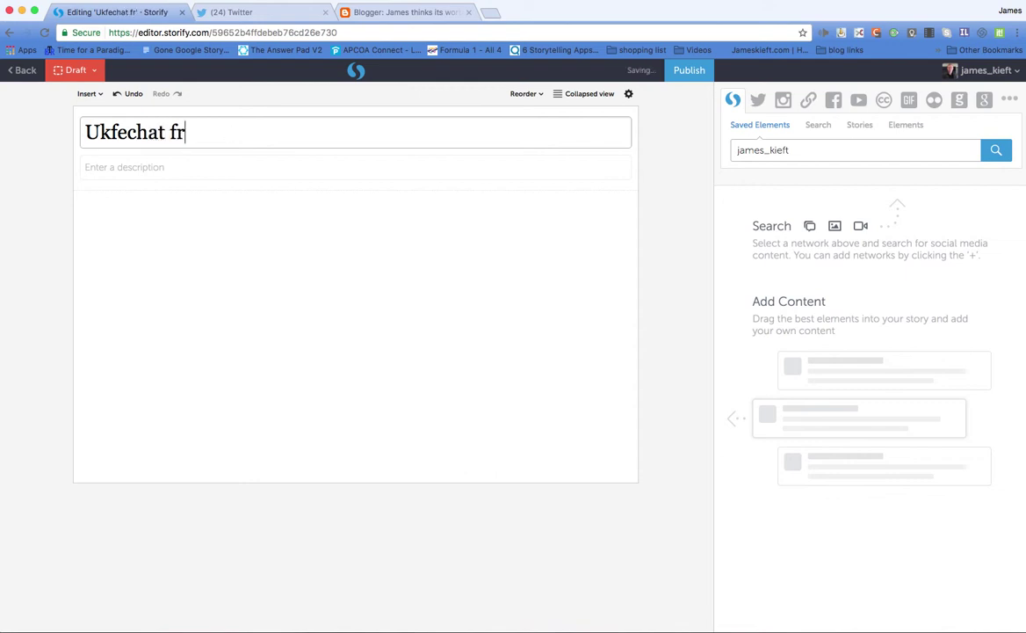
type("om ")
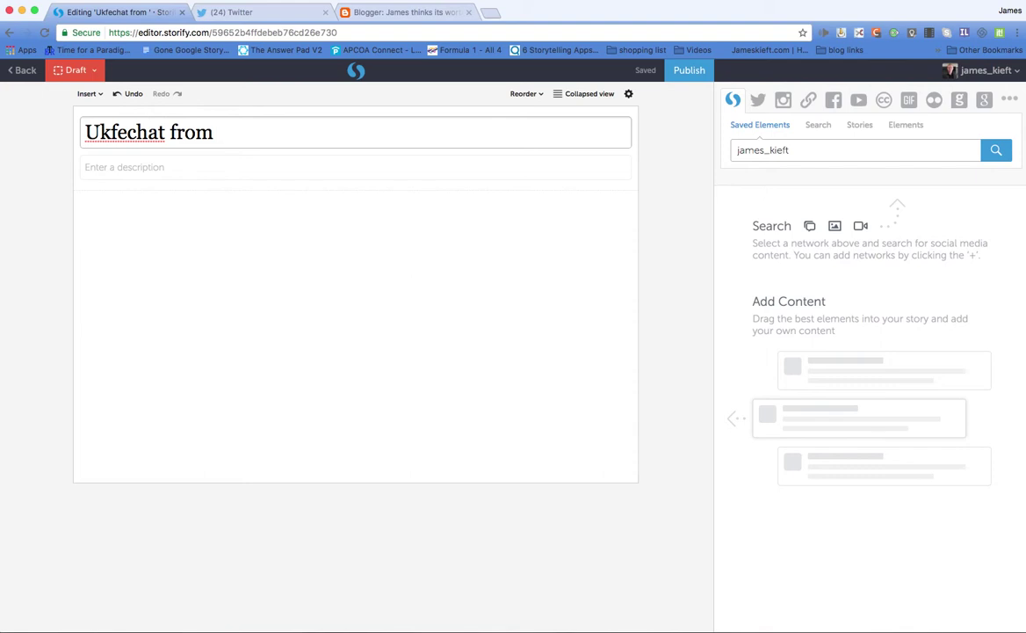
type("Thursda")
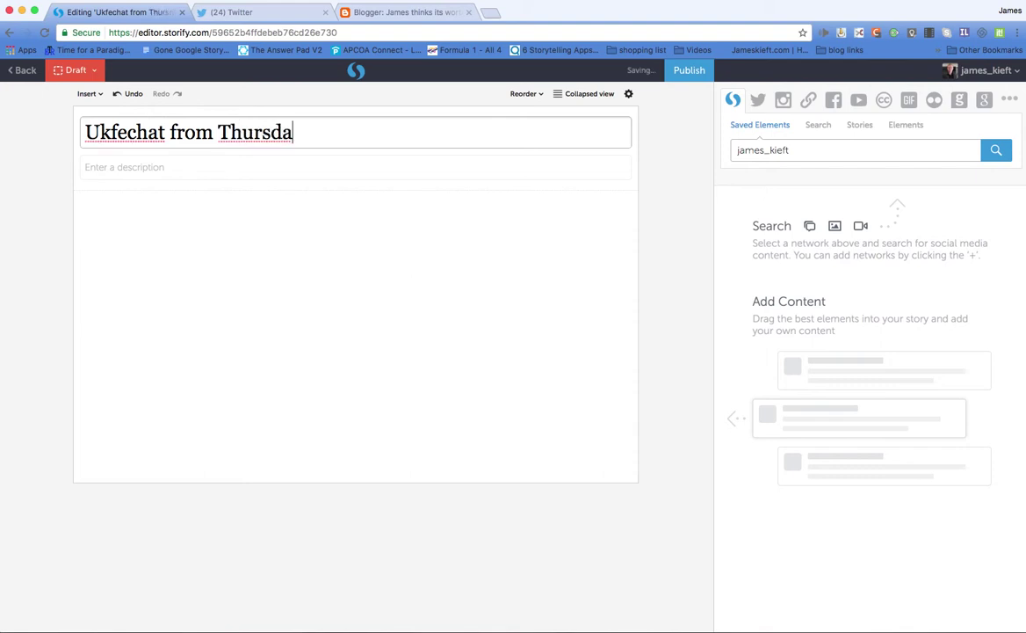
type("y")
left_click_drag(102, 132, 84, 132)
type("u")
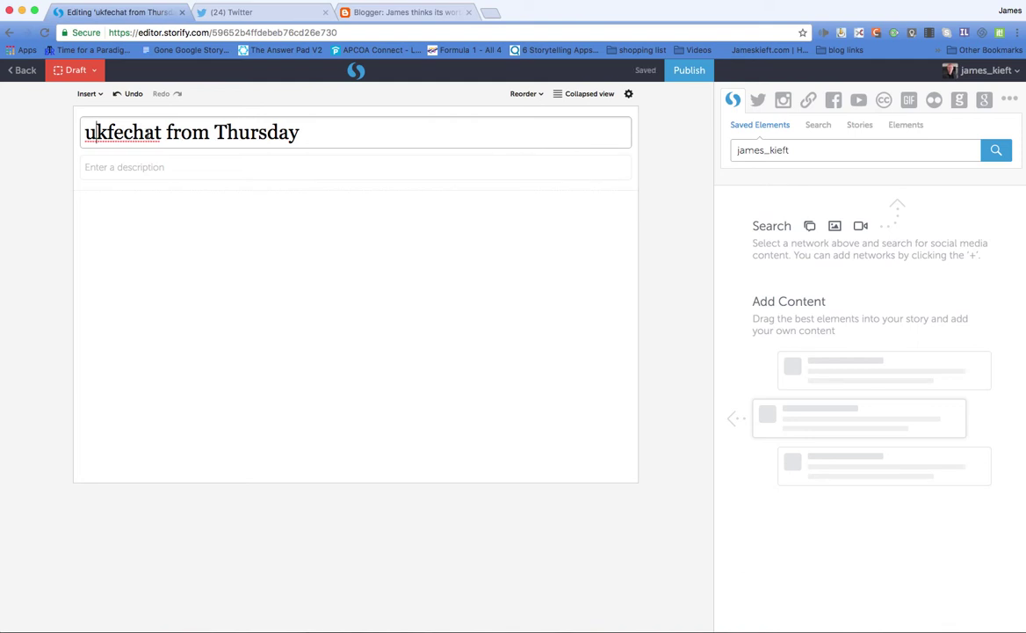
left_click(760, 101)
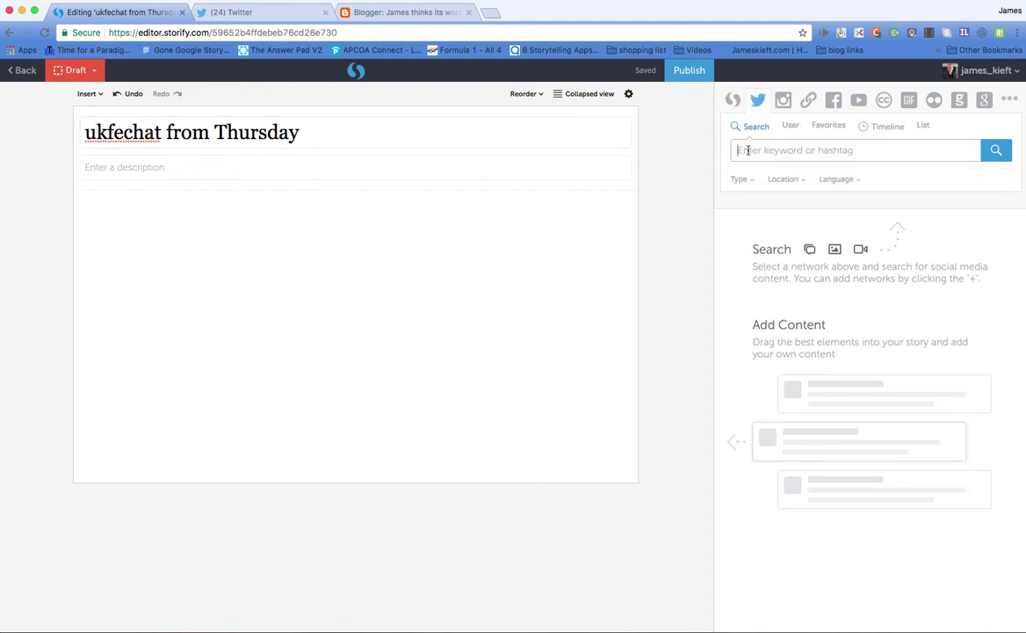
- Search Twitter for #ukfechat and drag the first chosen tweet into the story body
type("#ukfechat")
left_click(1000, 154)
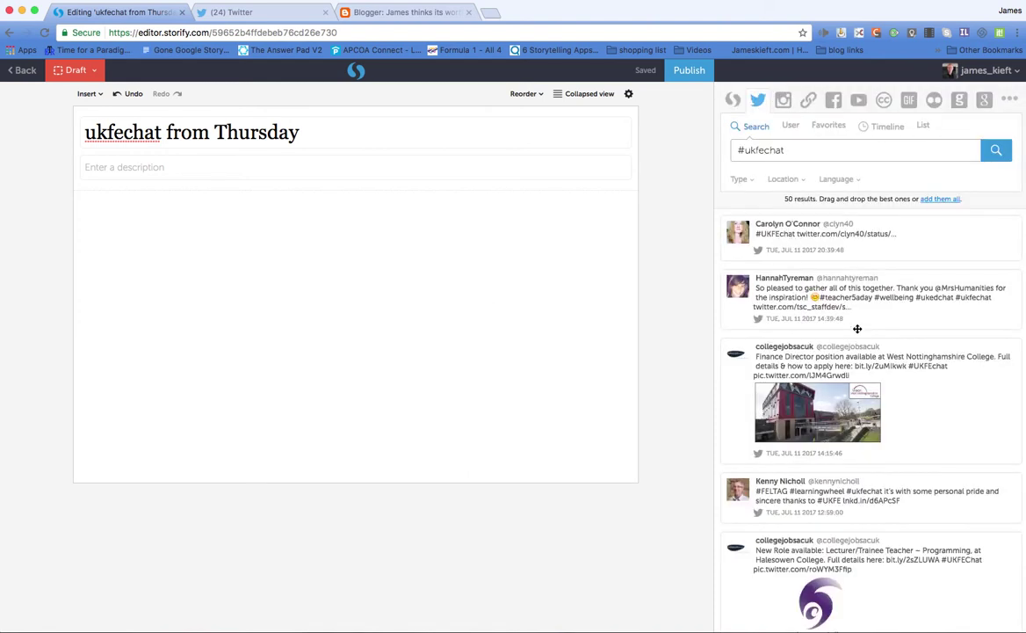
scroll(931, 379, "down", 2)
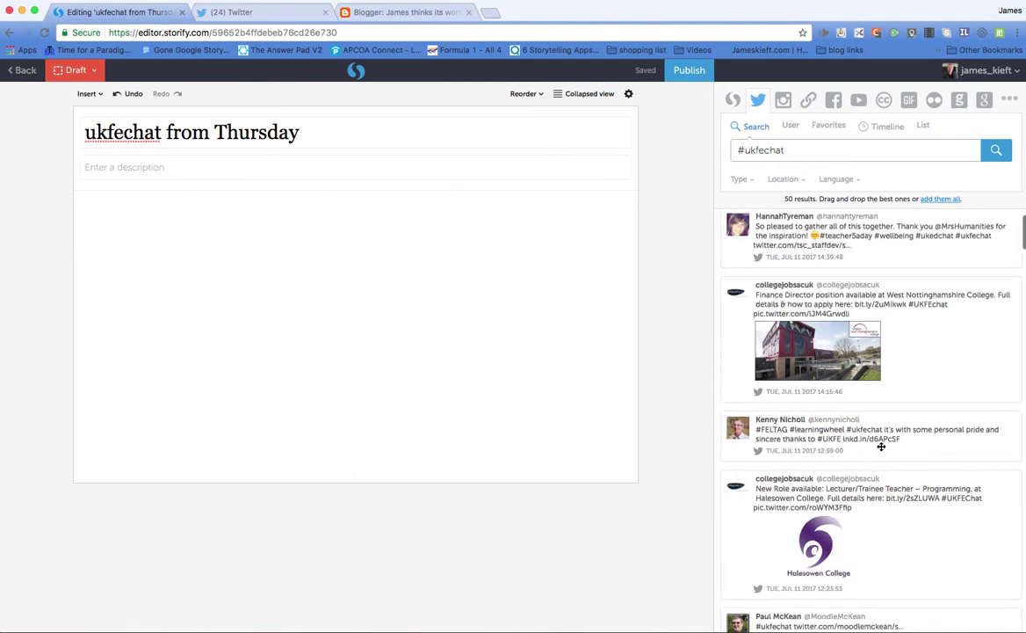
scroll(928, 503, "down", 2)
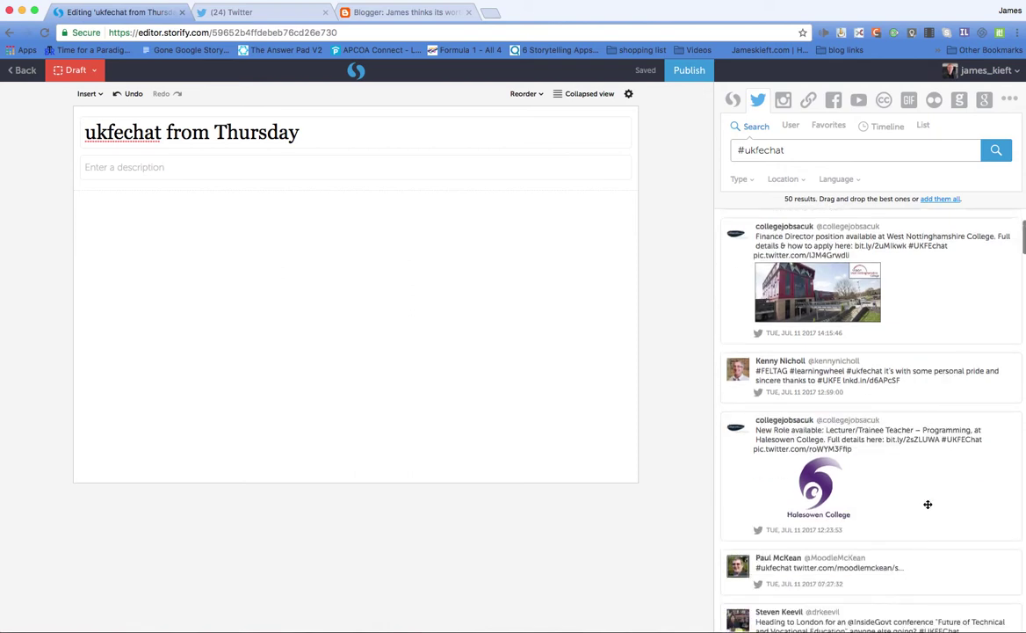
scroll(926, 501, "down", 2)
left_click_drag(938, 510, 453, 247)
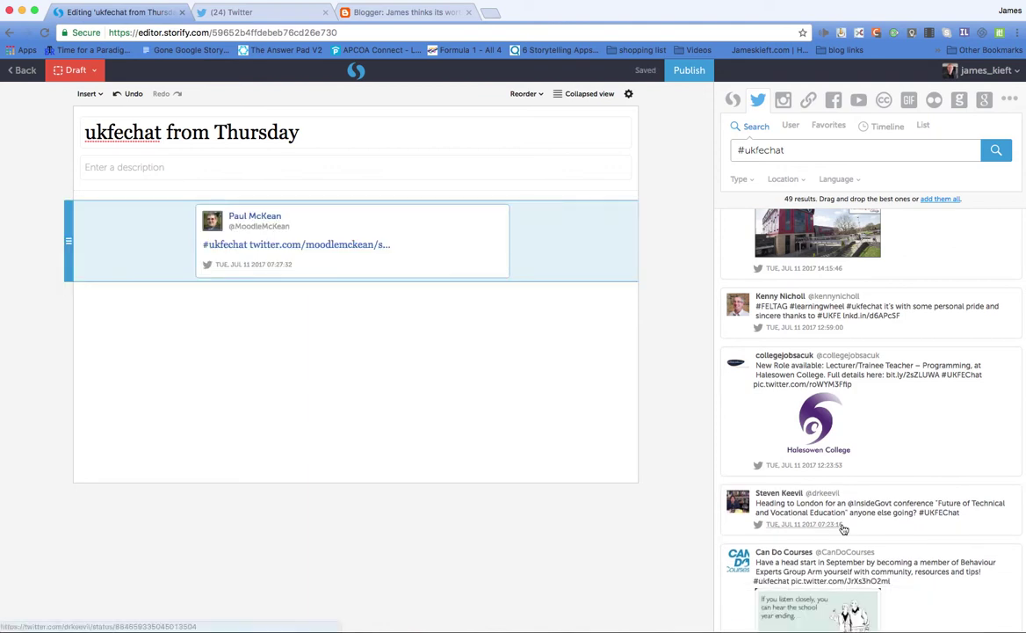
- Add two more #ukfechat tweets to the story, including the walking-miles screenshot tweet
scroll(852, 510, "down", 3)
scroll(868, 490, "down", 2)
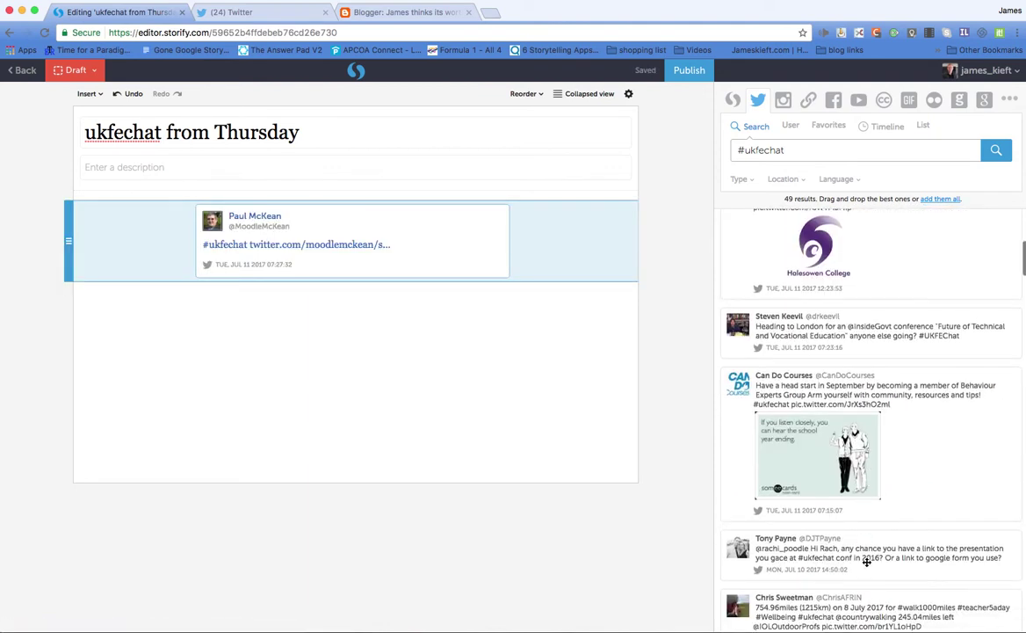
left_click_drag(864, 553, 424, 370)
left_click_drag(797, 541, 394, 447)
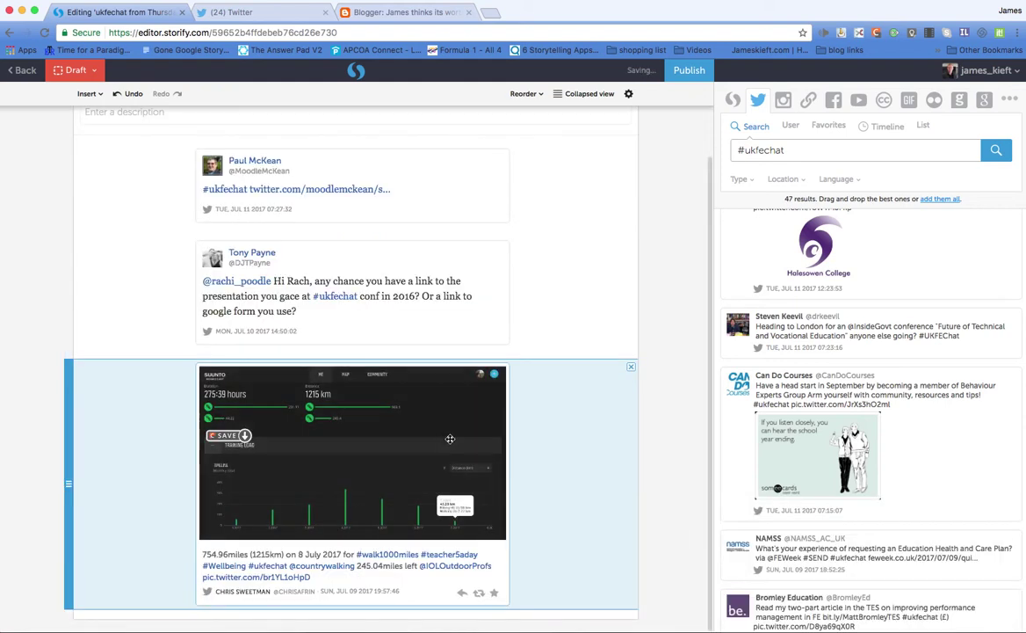
scroll(120, 129, "down", 1)
scroll(120, 129, "up", 1)
- Move the #ukfechat link tweet below the presentation-link question and view the Reorder options
left_click(102, 161)
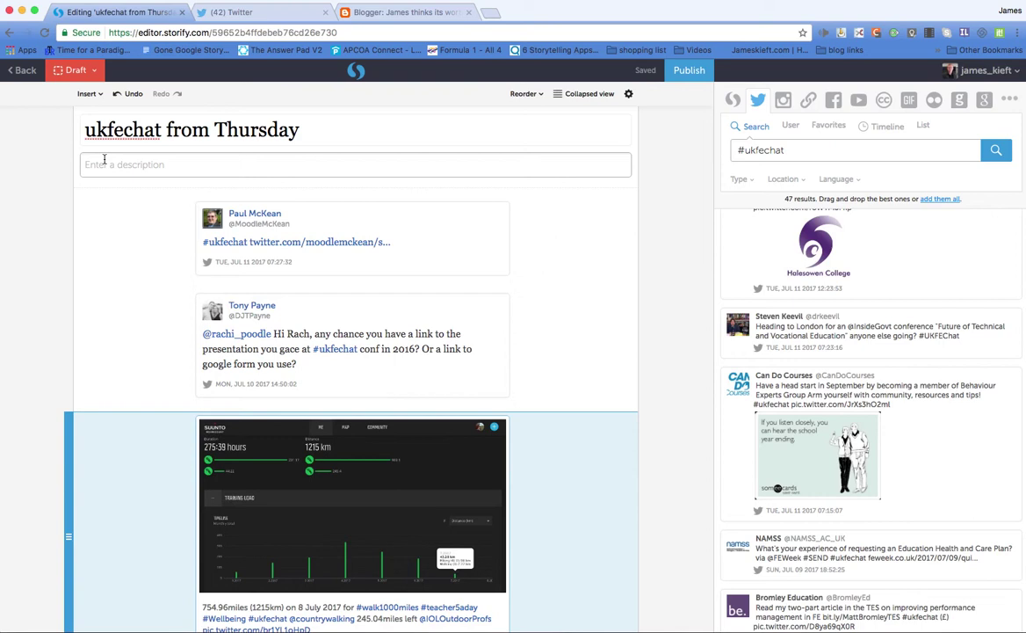
scroll(102, 208, "down", 1)
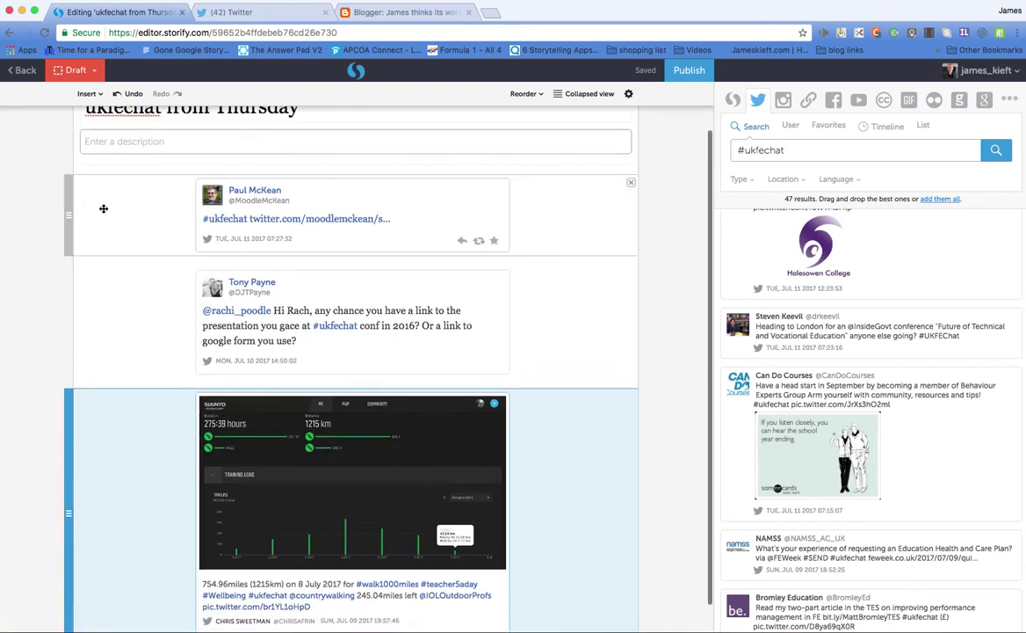
left_click_drag(103, 208, 97, 451)
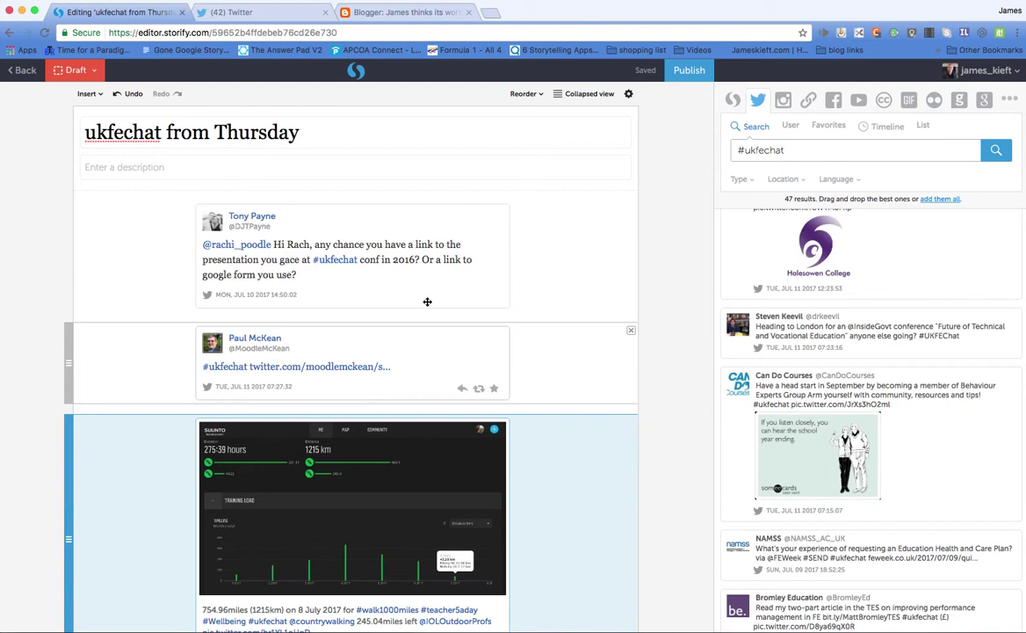
left_click(539, 94)
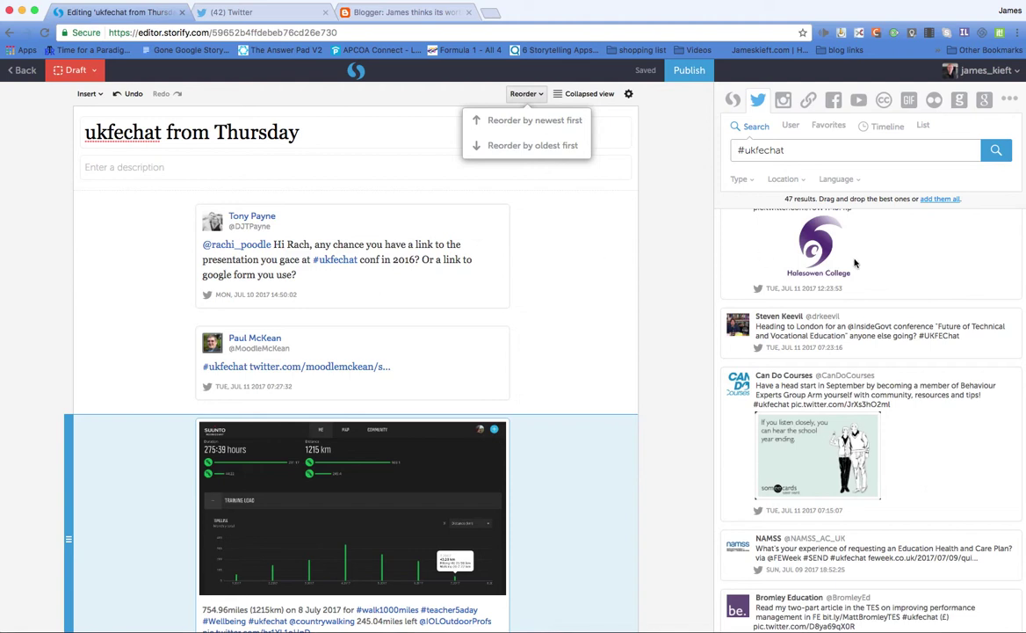
left_click_drag(789, 151, 731, 151)
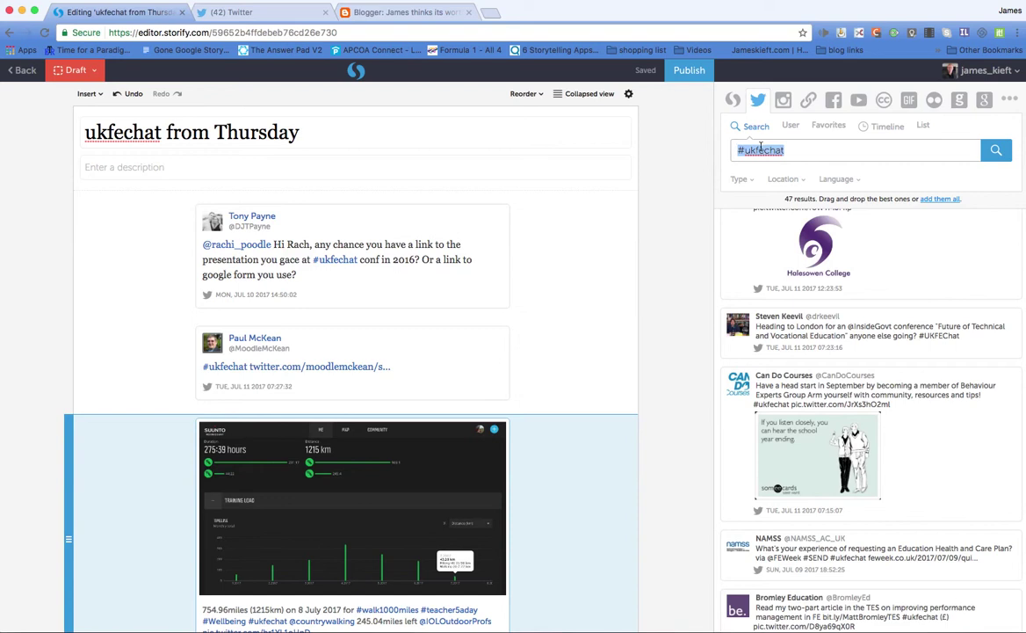
- Search Flickr for 'kieft cars' and add the green 1954 Kieft photo after the presentation tweet
left_click(934, 102)
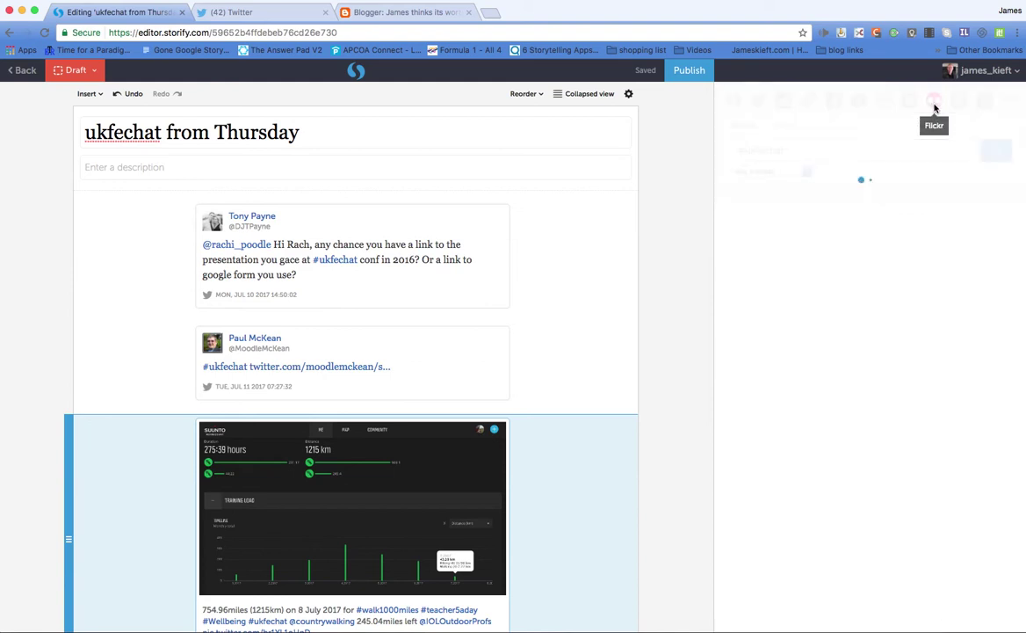
left_click_drag(789, 150, 694, 148)
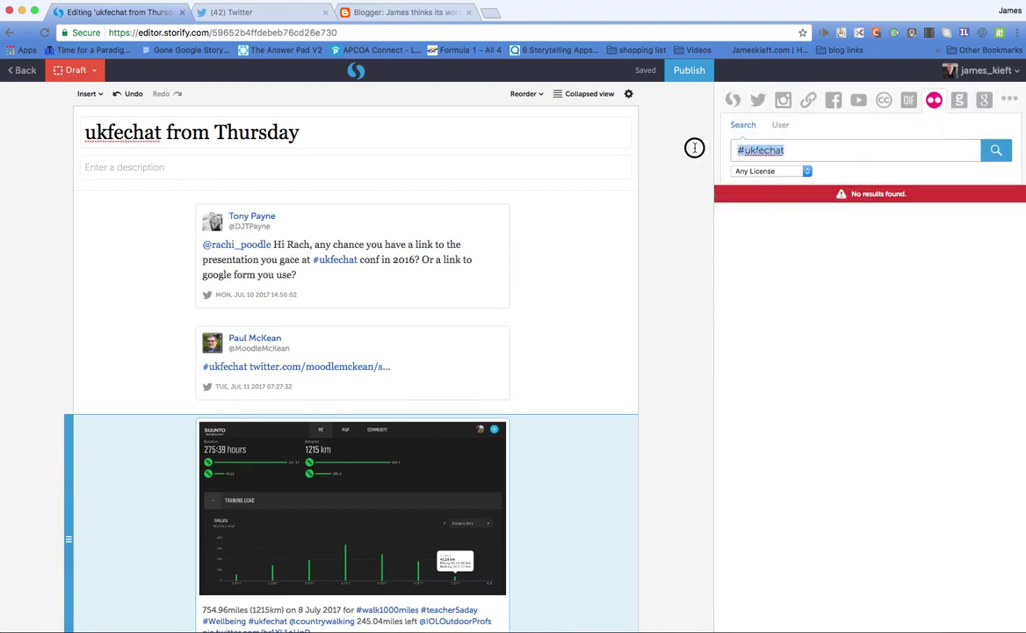
type("kieft car")
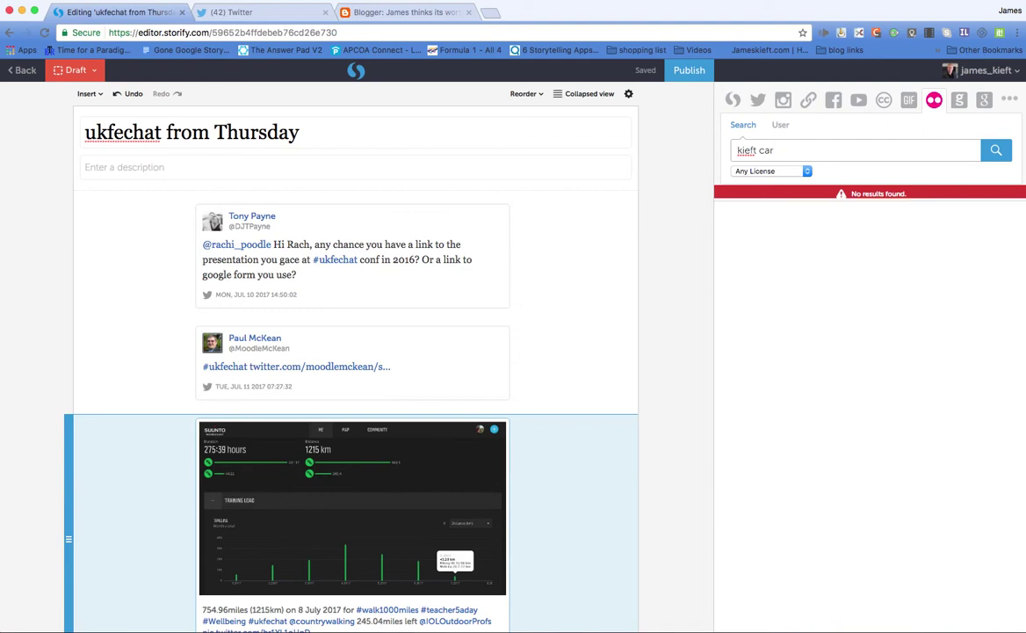
key("Return")
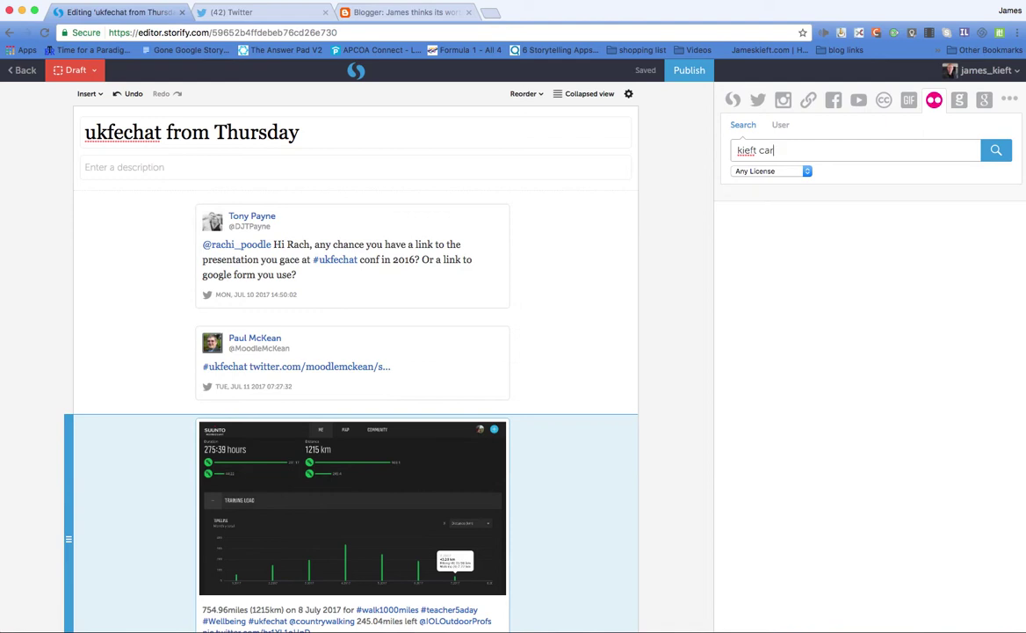
key("Return")
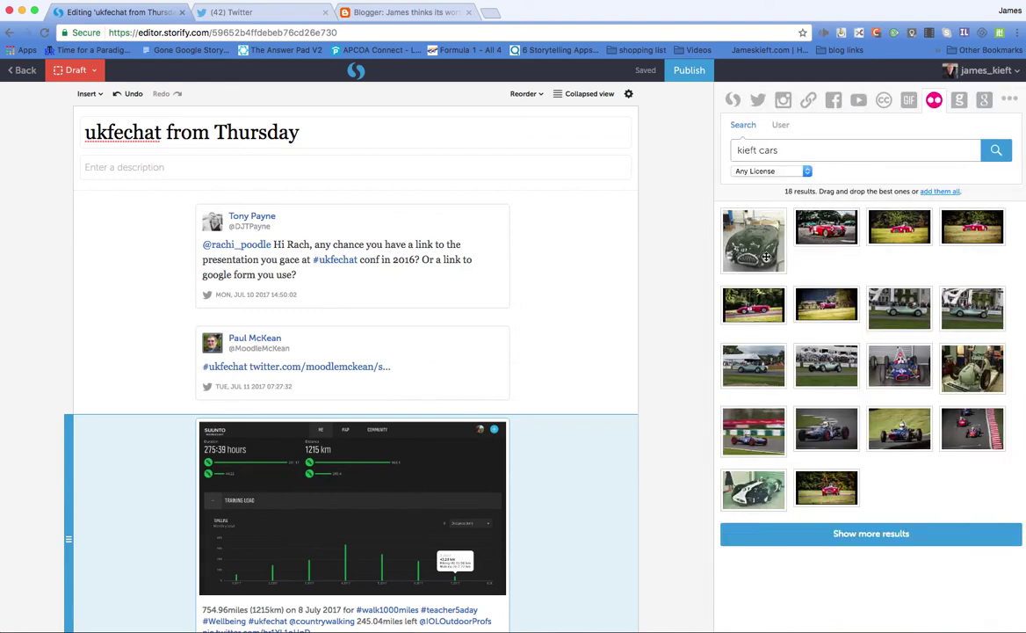
left_click_drag(754, 240, 442, 259)
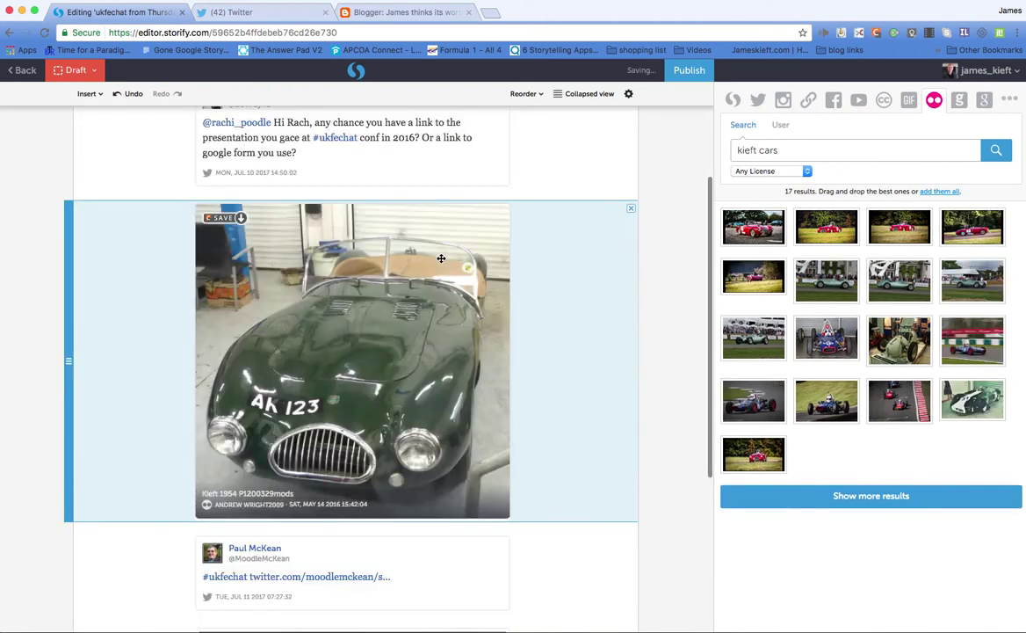
- Remove the link and walking-miles tweets, and add the Kieft-Climax Goodwood photo below the green car
scroll(527, 364, "down", 2)
scroll(528, 365, "down", 2)
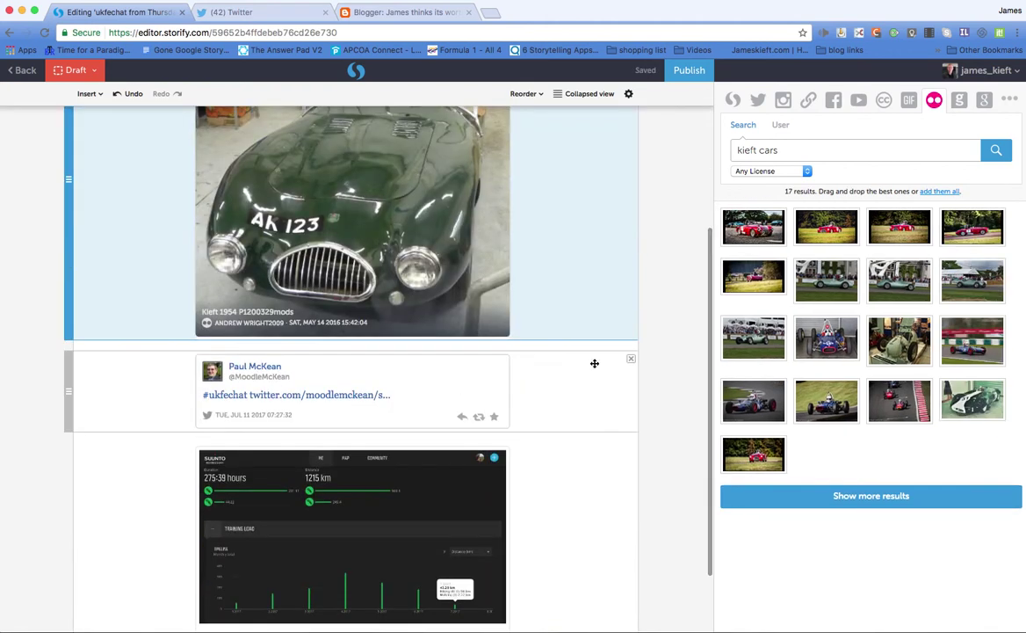
left_click(631, 359)
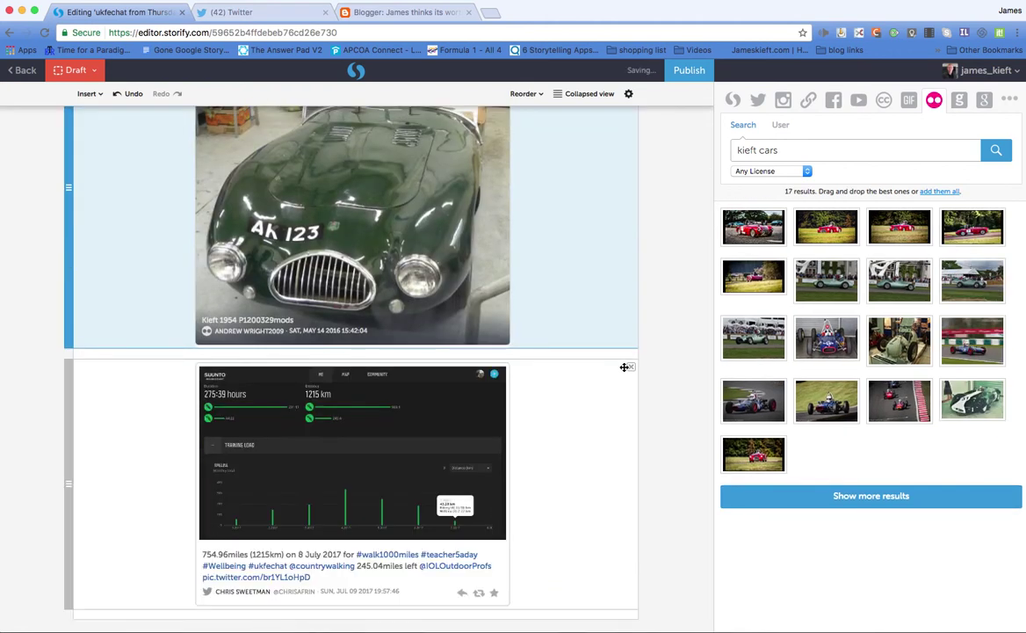
left_click(624, 367)
mouse_move(826, 281)
left_mouse_down()
mouse_move(774, 332)
mouse_move(350, 566)
left_mouse_up()
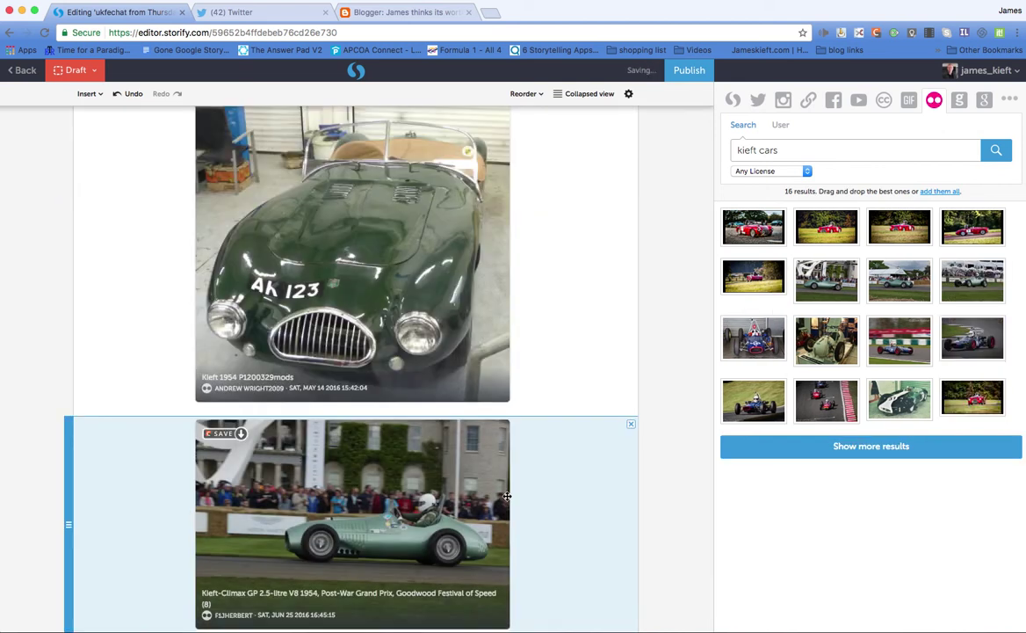
scroll(537, 357, "up", 1)
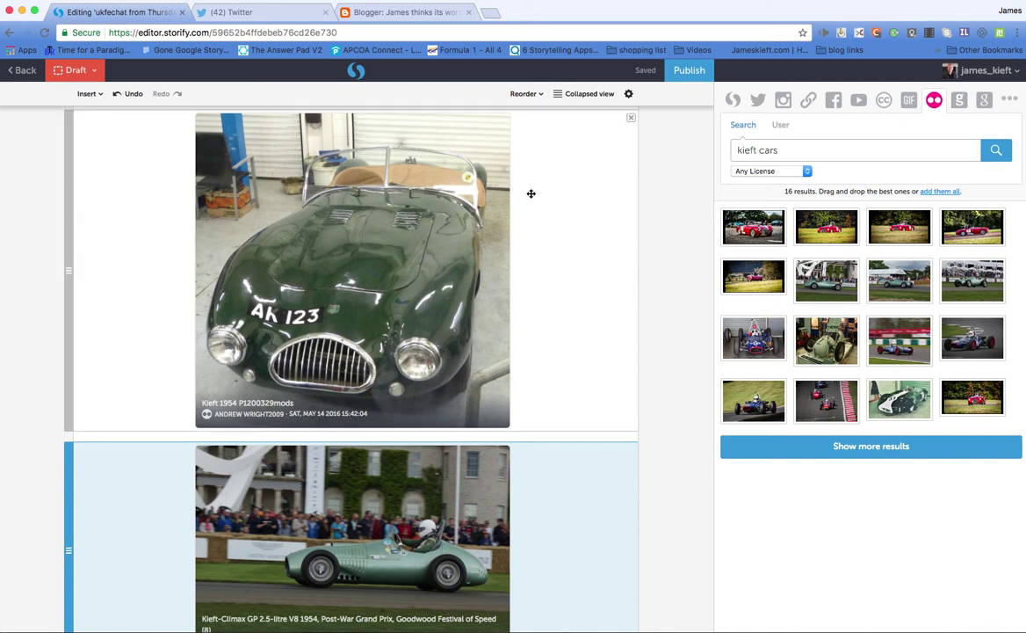
- Return to the profile page and show sharing options for the 2017 Teaching and learning fairs story
left_click(23, 70)
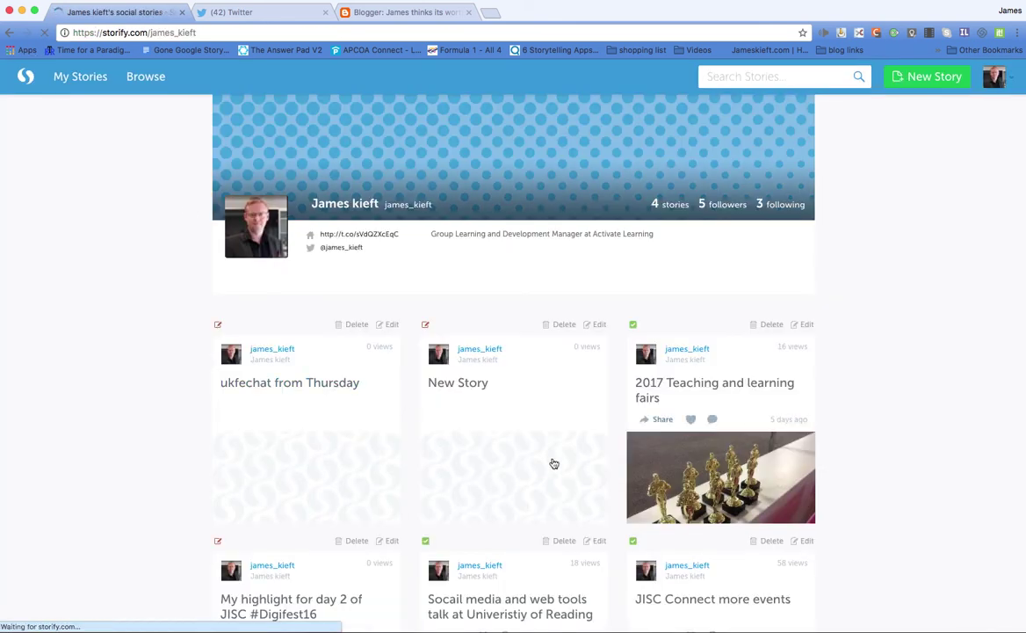
scroll(537, 463, "down", 2)
scroll(646, 352, "down", 1)
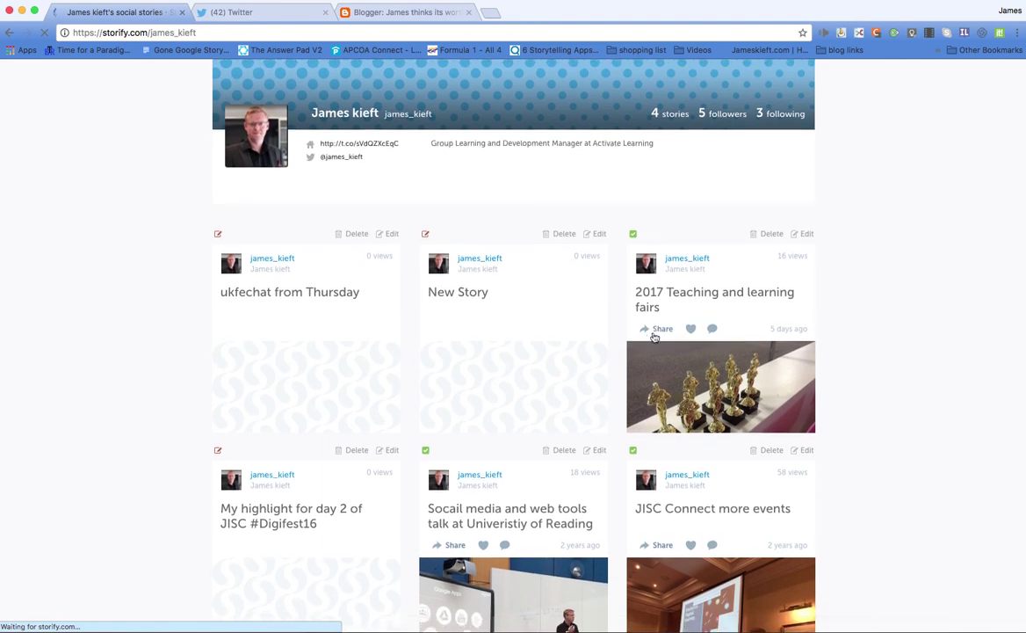
left_click(648, 332)
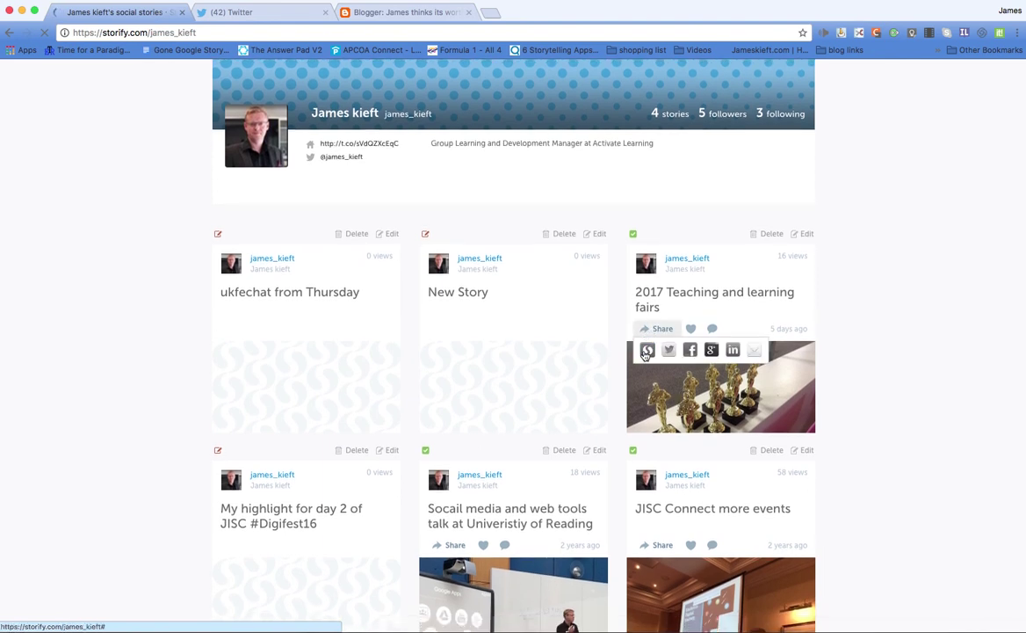